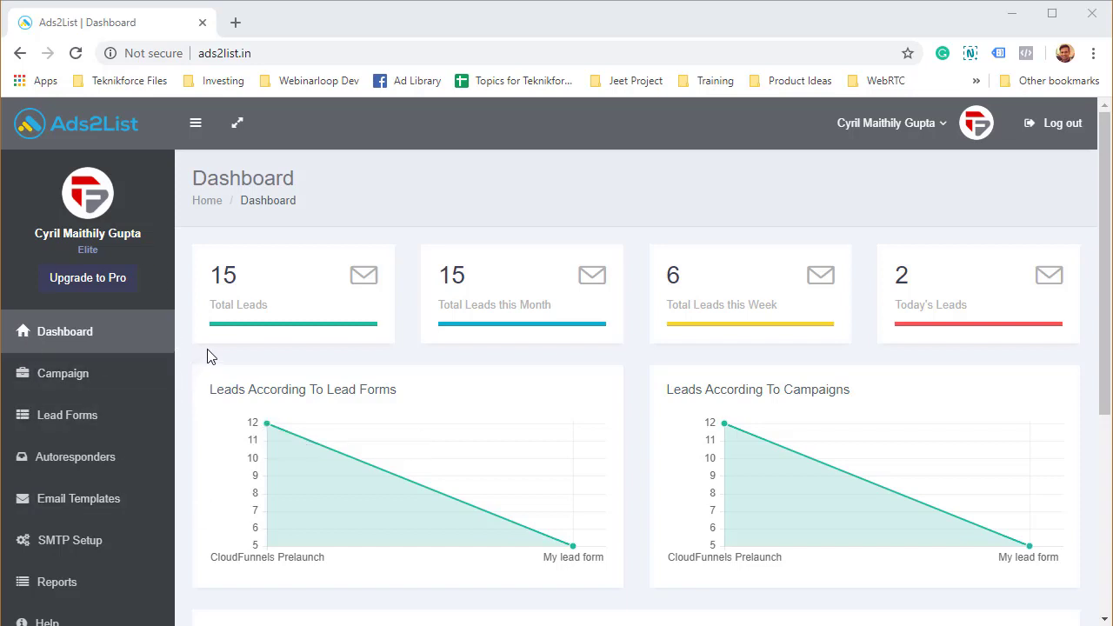
# Open the Lead Forms page and scroll its table of two forms, CloudFunnels Prelaunch and My lead form.
pyautogui.click(129, 429)
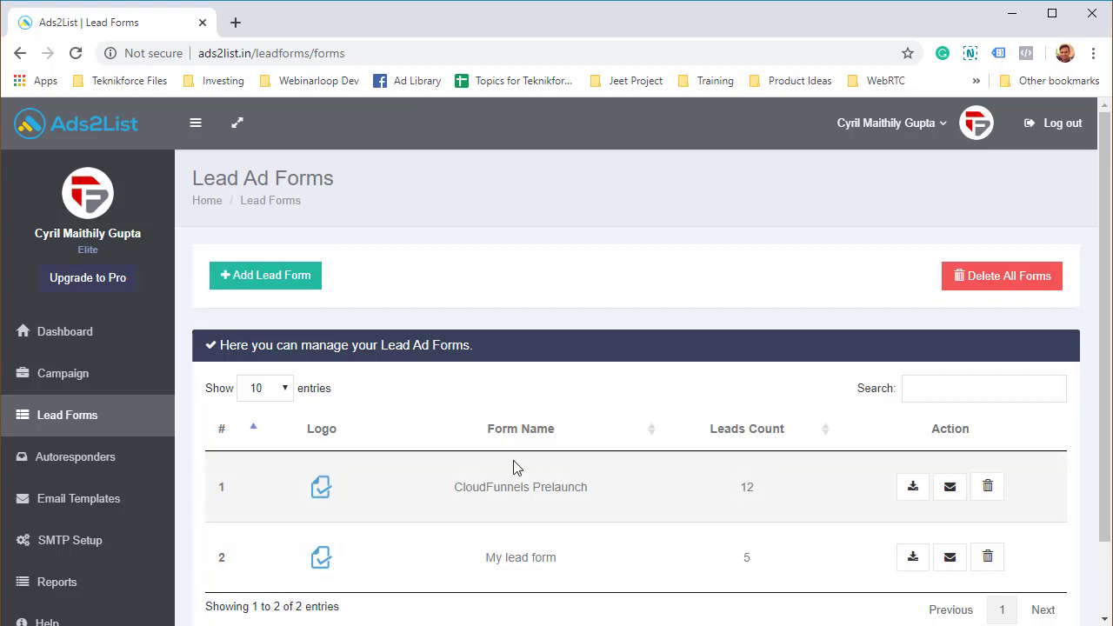
pyautogui.scroll(-1, 537, 496)
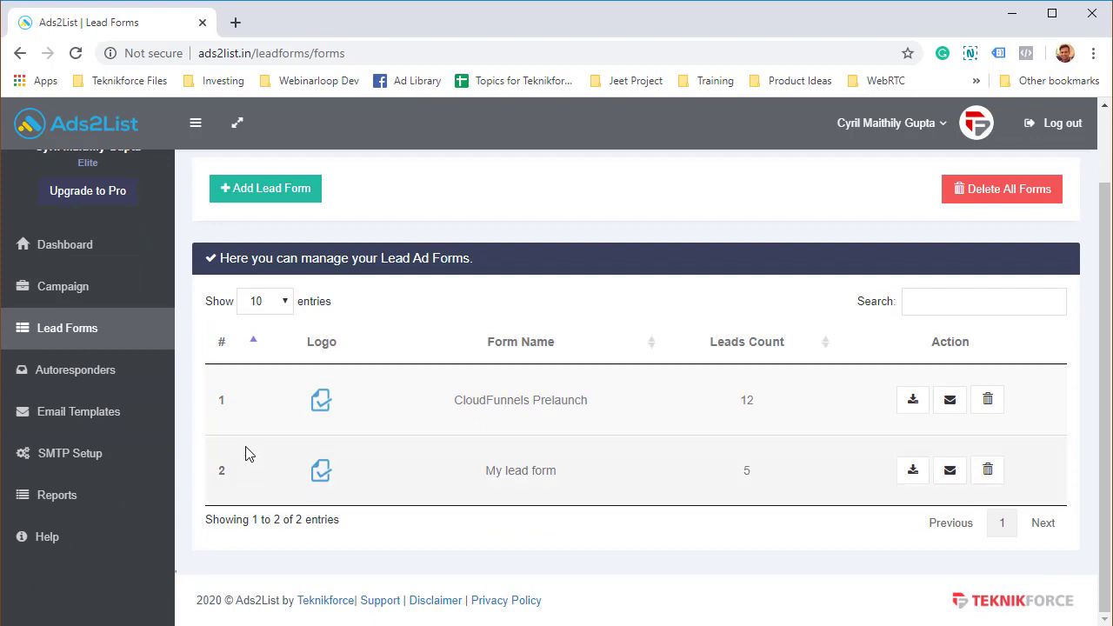
# On the Autoresponders page, start a new autoresponder and select SendGrid as the service.
pyautogui.click(116, 382)
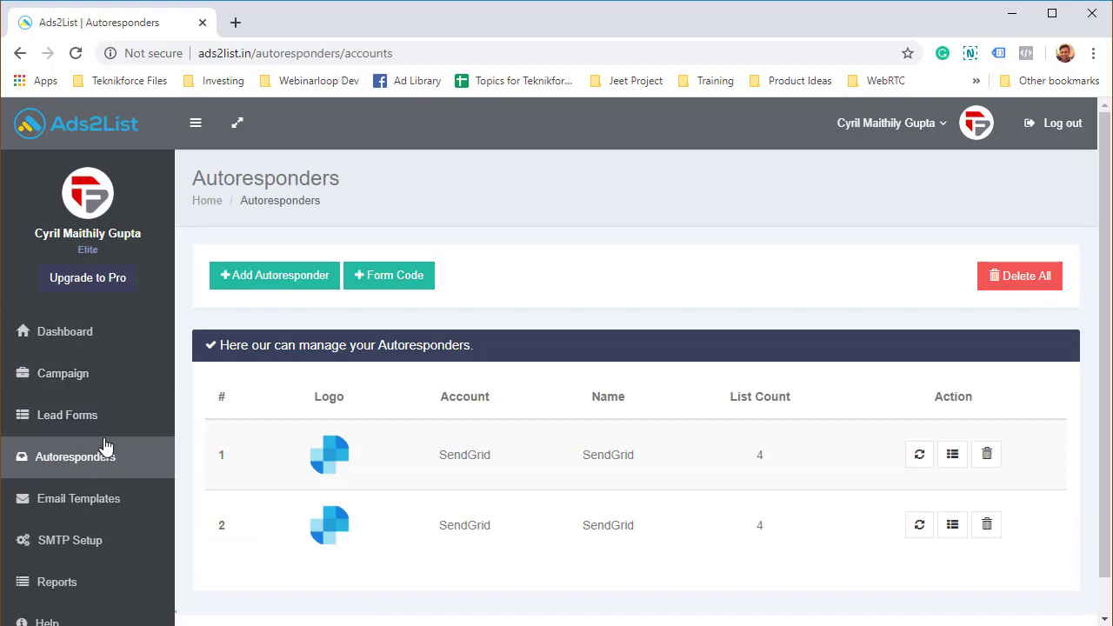
pyautogui.click(284, 287)
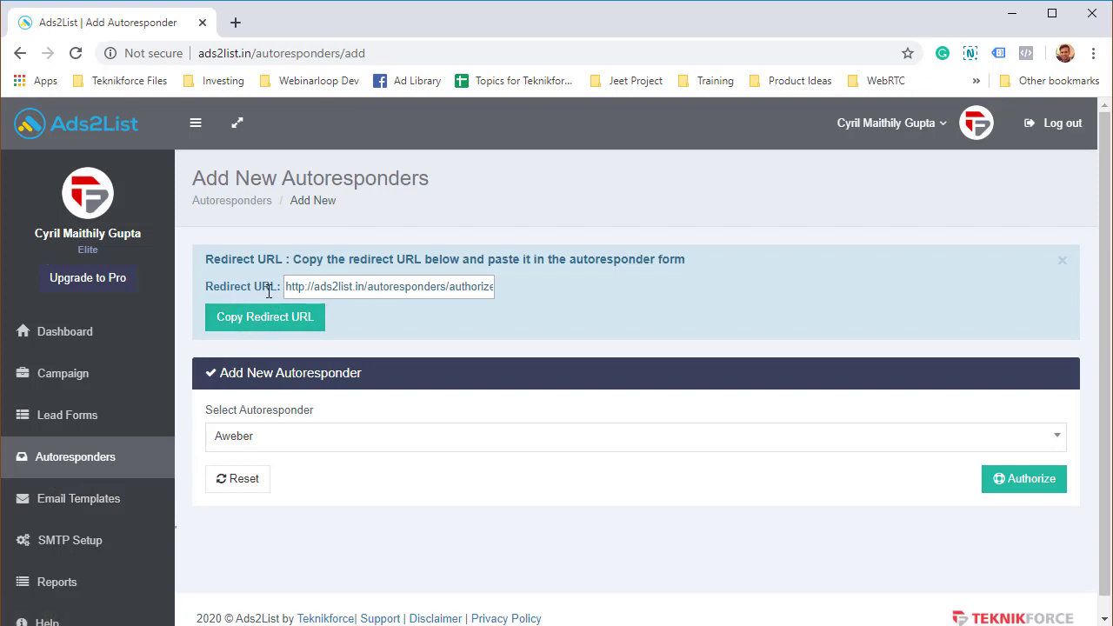
pyautogui.click(407, 445)
pyautogui.scroll(-10, 482, 324)
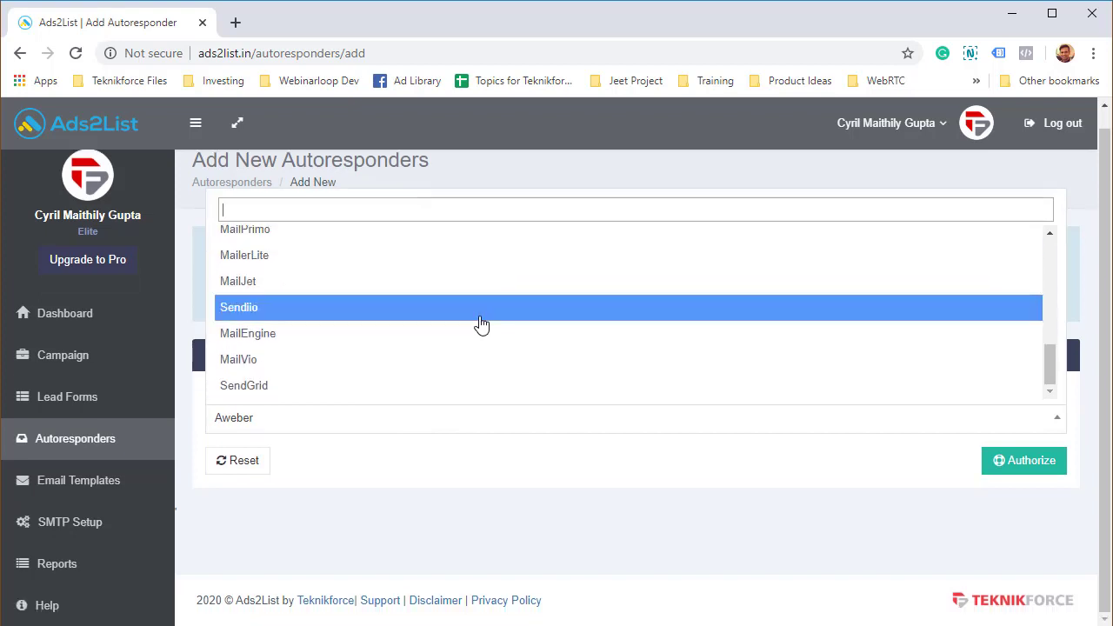
pyautogui.scroll(10, 482, 324)
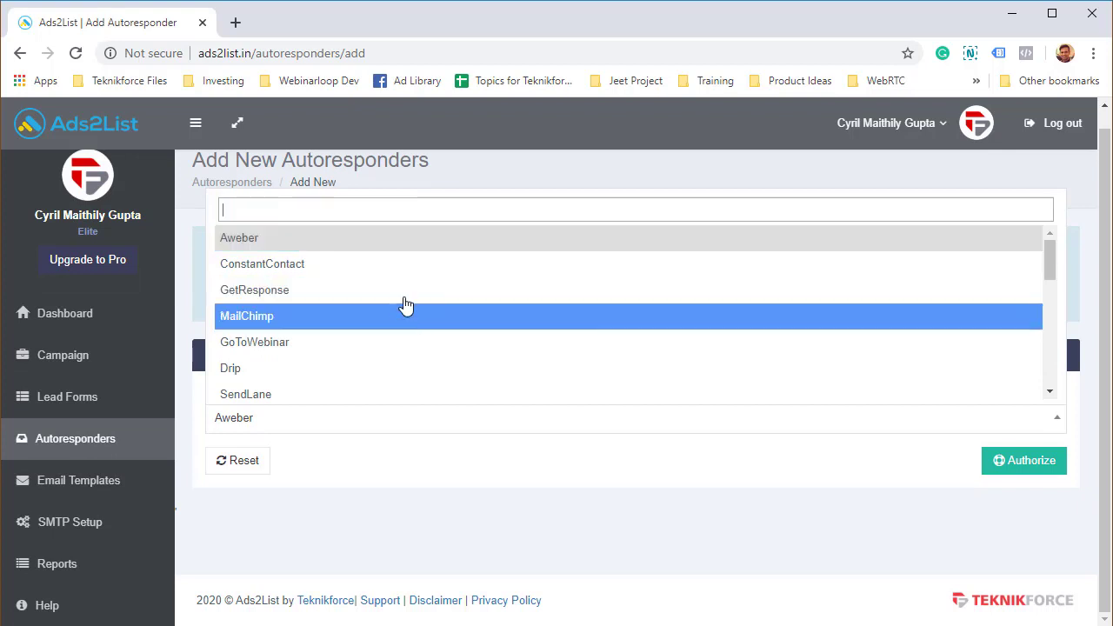
pyautogui.scroll(-1, 416, 391)
pyautogui.scroll(-3, 416, 365)
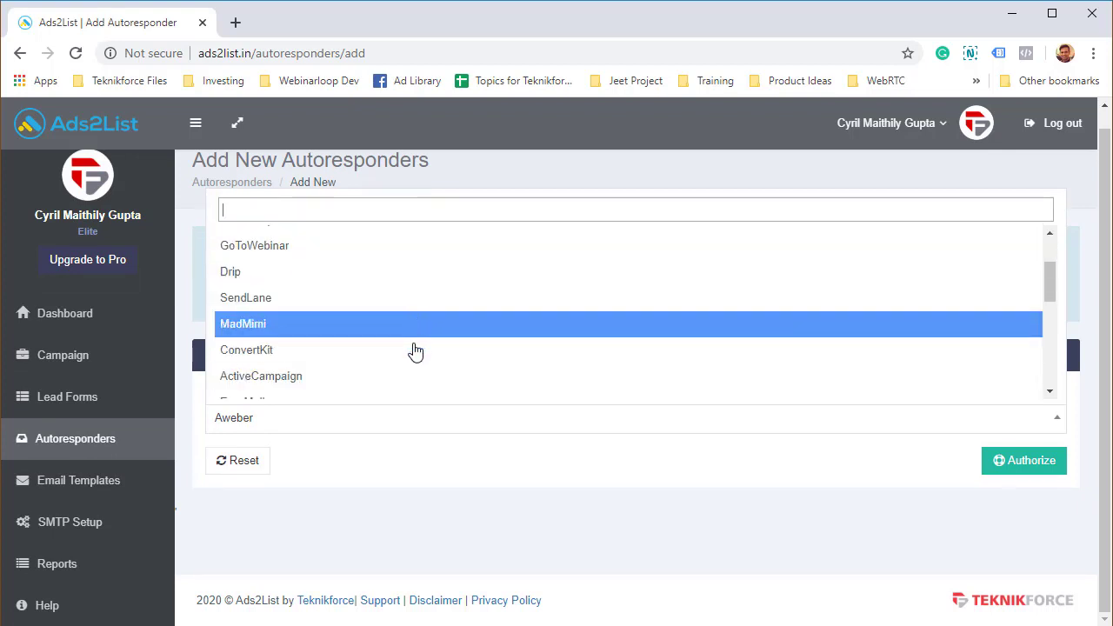
pyautogui.scroll(-4, 415, 353)
pyautogui.scroll(-5, 413, 354)
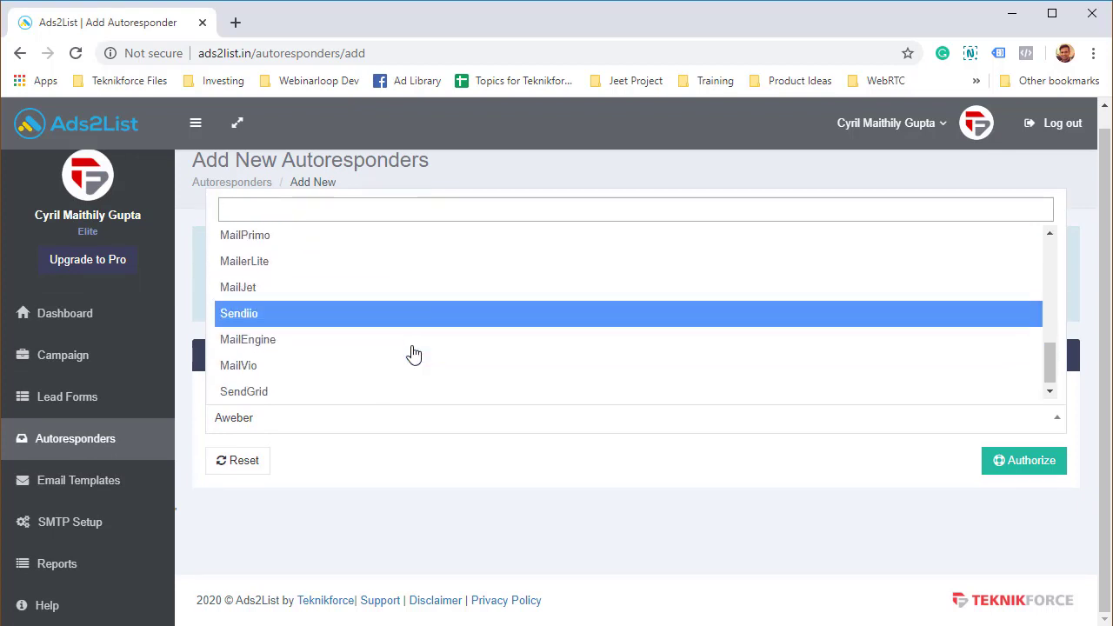
pyautogui.click(390, 388)
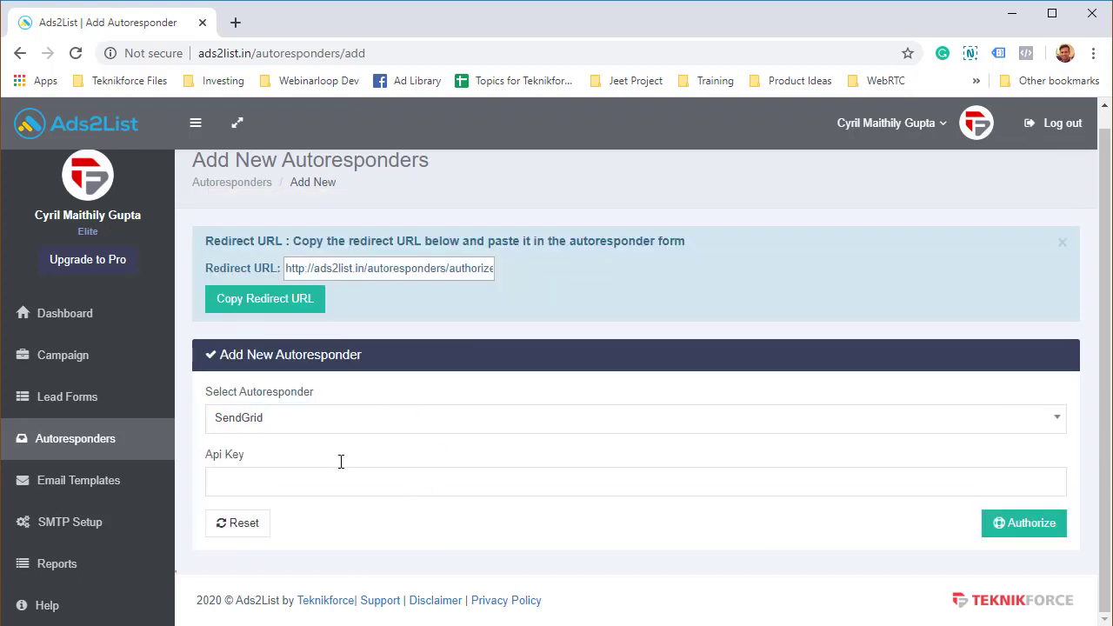
# Fill the Api Key field with the browser's saved key suggestion.
pyautogui.click(315, 480)
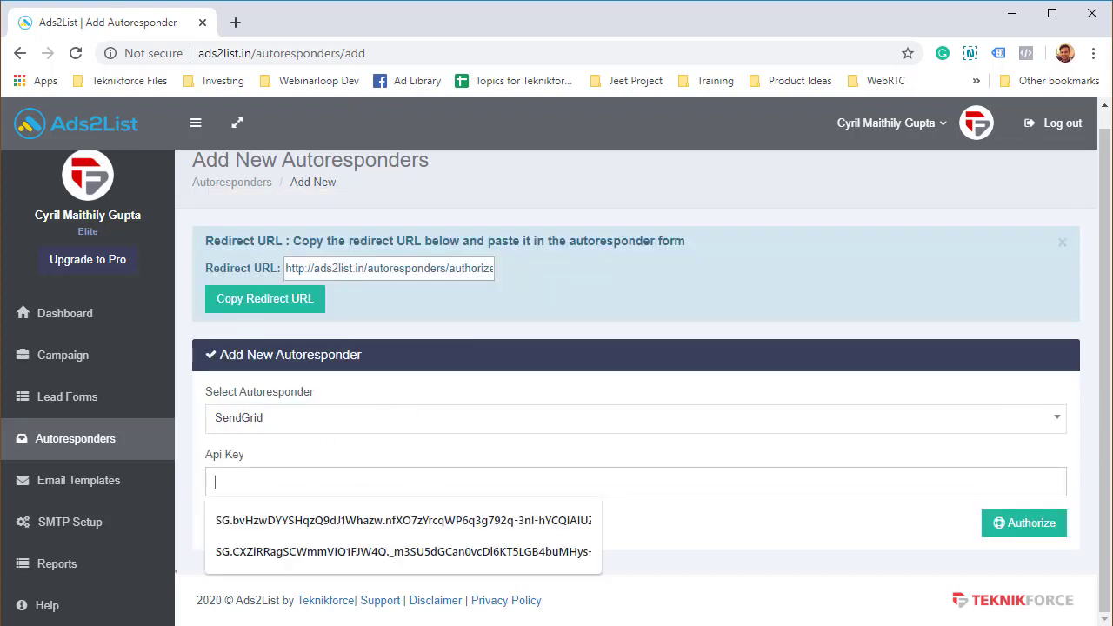
pyautogui.click(528, 486)
pyautogui.click(522, 520)
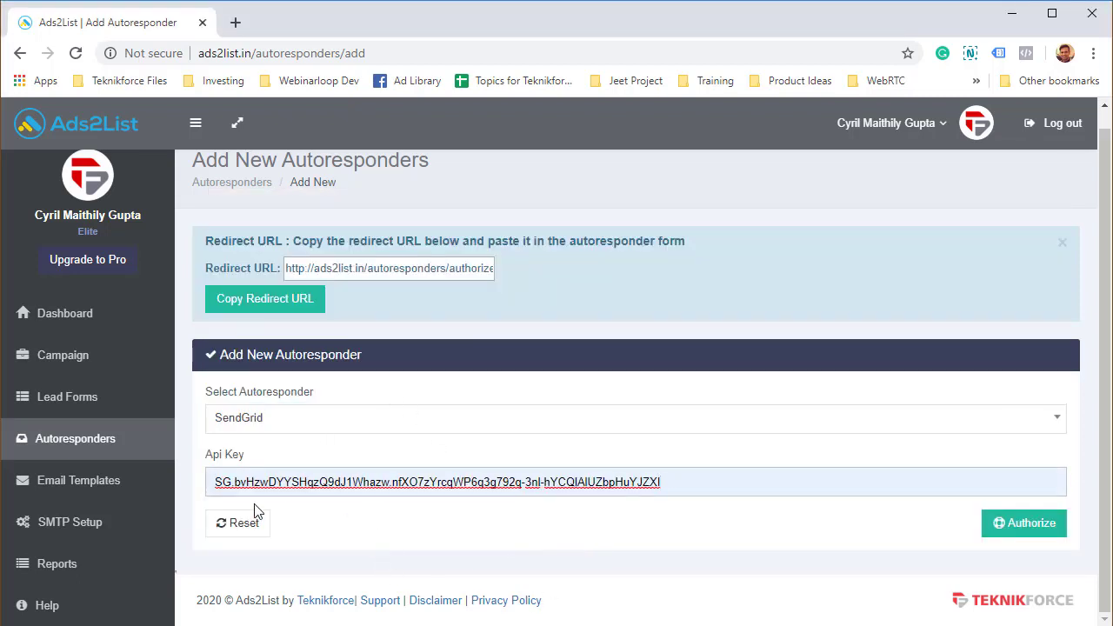
pyautogui.moveTo(247, 488); pyautogui.dragTo(549, 493)
pyautogui.click(549, 493)
# In a new tab, go to sendgrid.com and open Settings > API Keys.
pyautogui.hotkey('ctrl', 't')
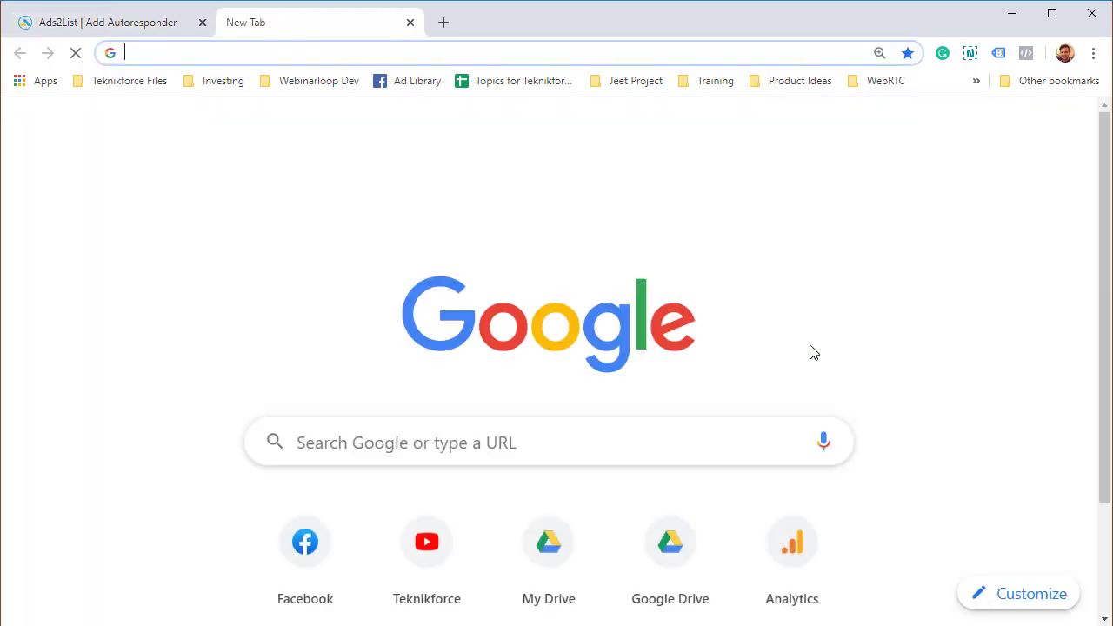
pyautogui.write('sendgrid.com')
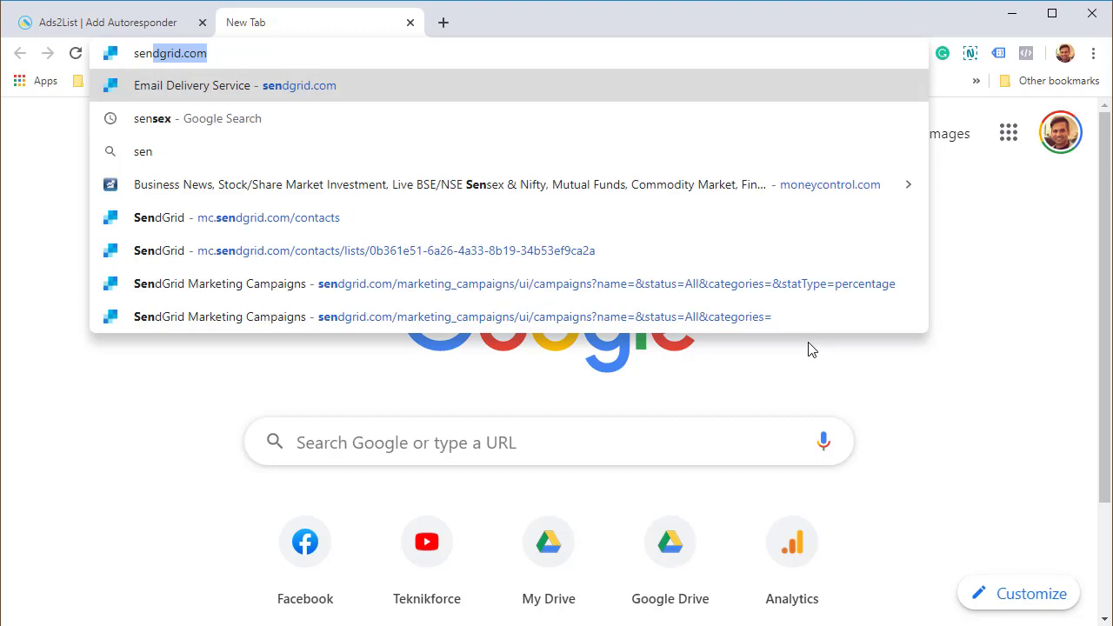
pyautogui.press('Return')
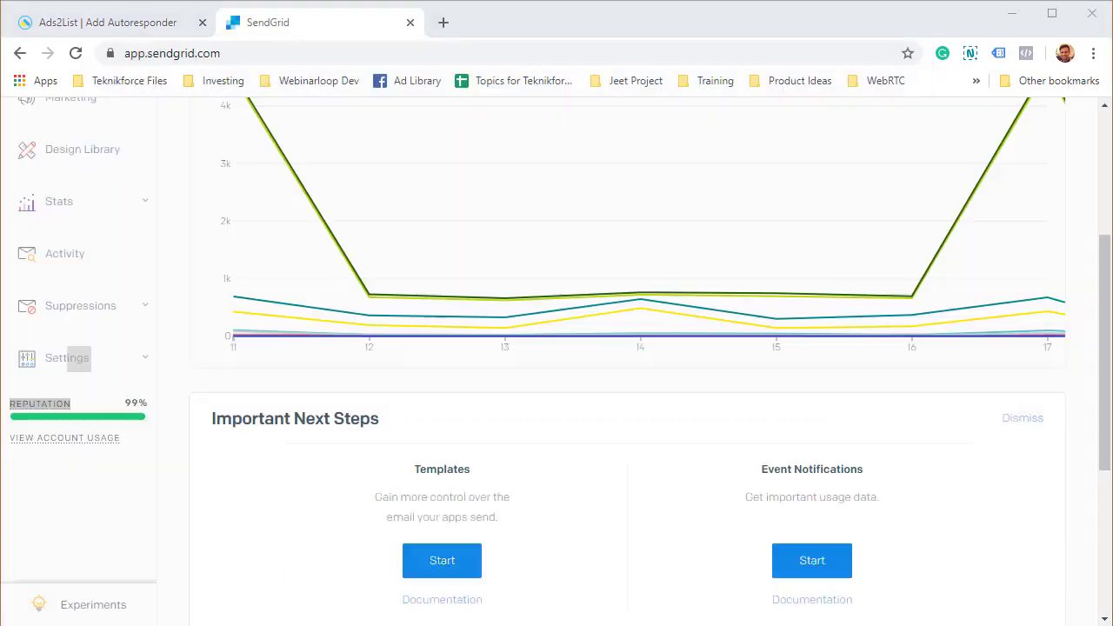
pyautogui.click(75, 357)
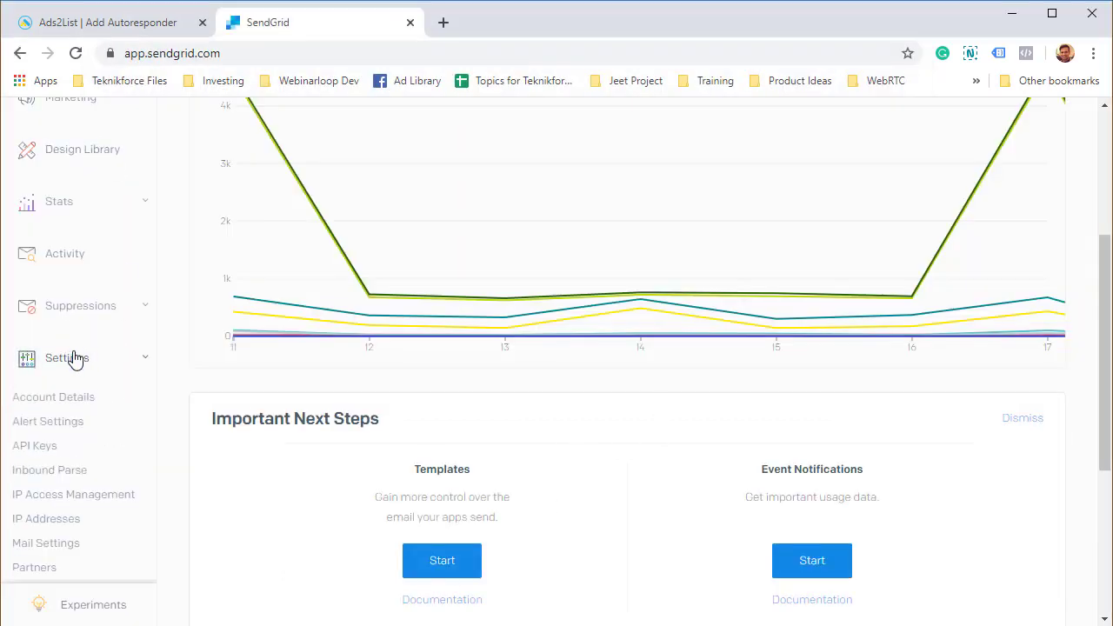
pyautogui.click(38, 454)
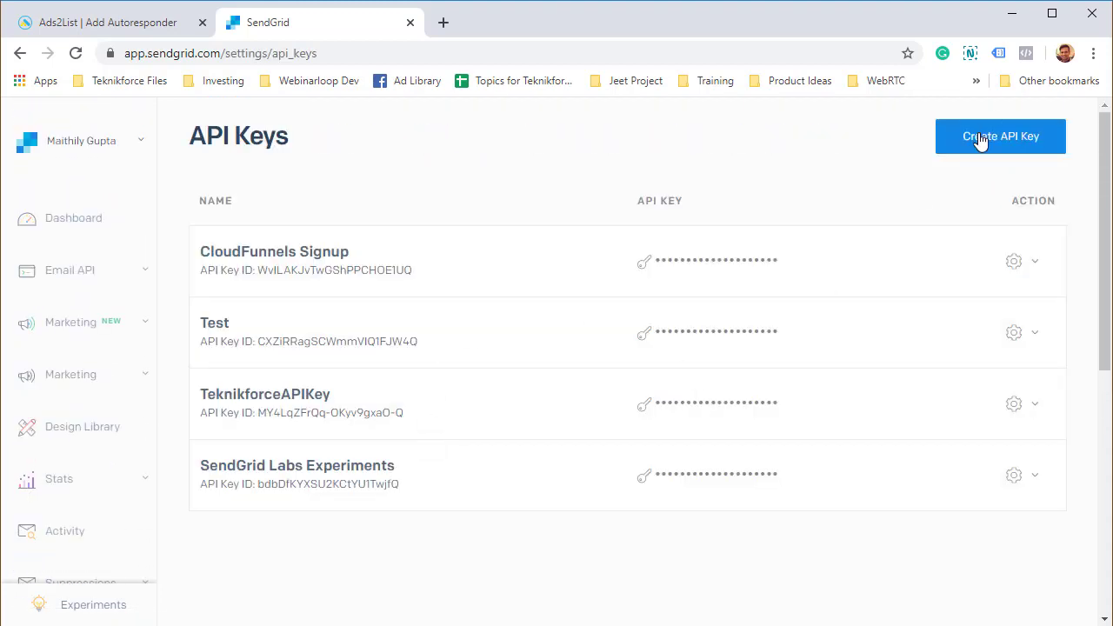
# Start creating a new SendGrid API key and set it to Restricted Access.
pyautogui.click(980, 143)
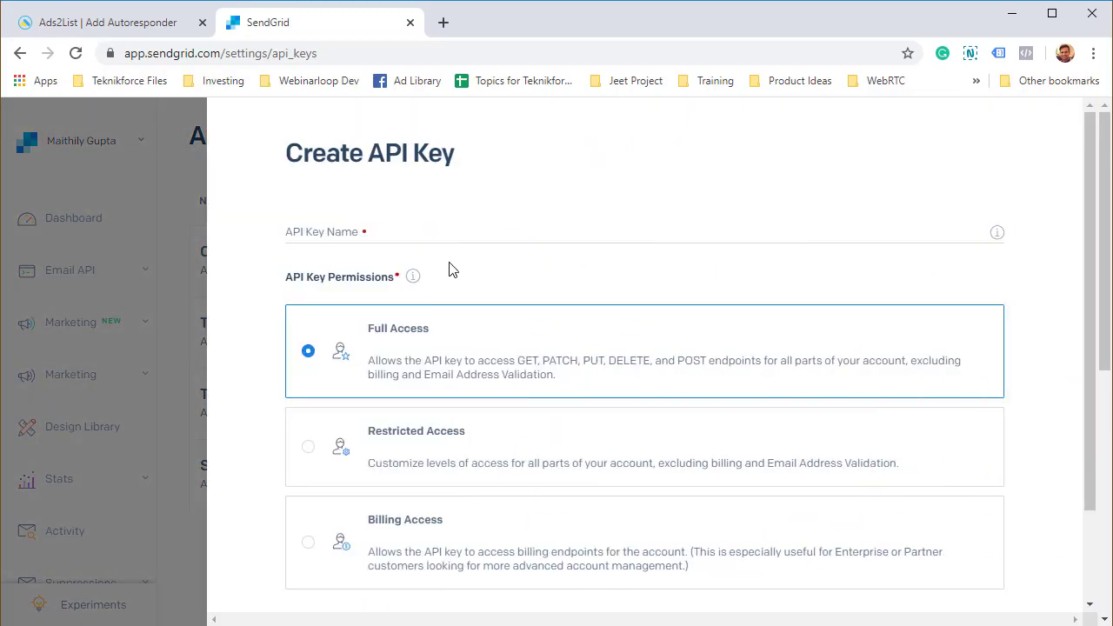
pyautogui.scroll(-2, 571, 375)
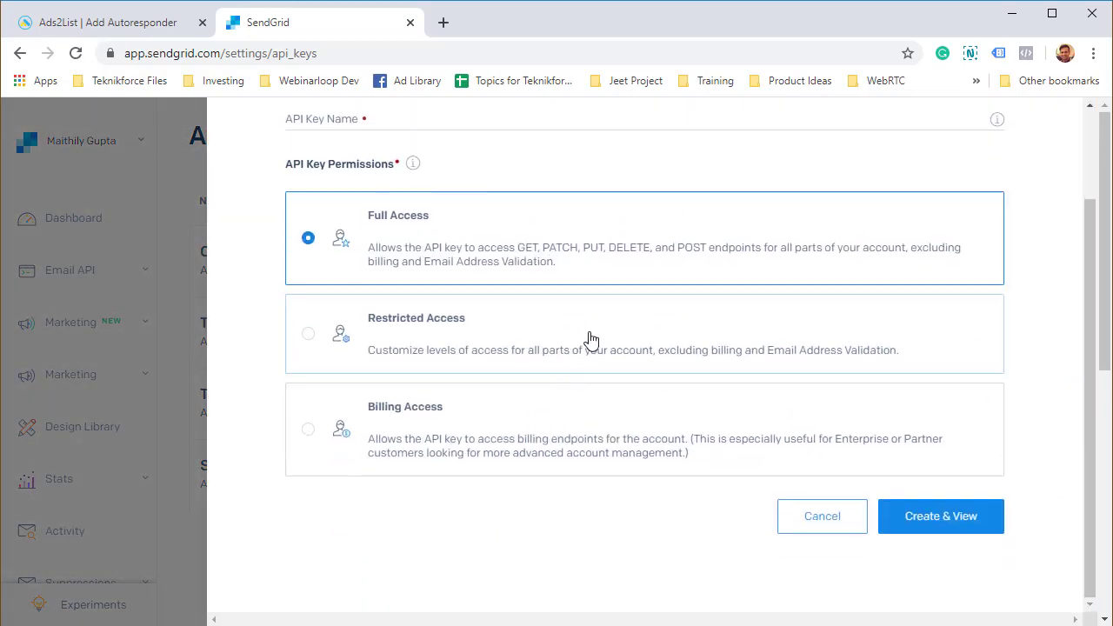
pyautogui.click(591, 339)
pyautogui.click(315, 240)
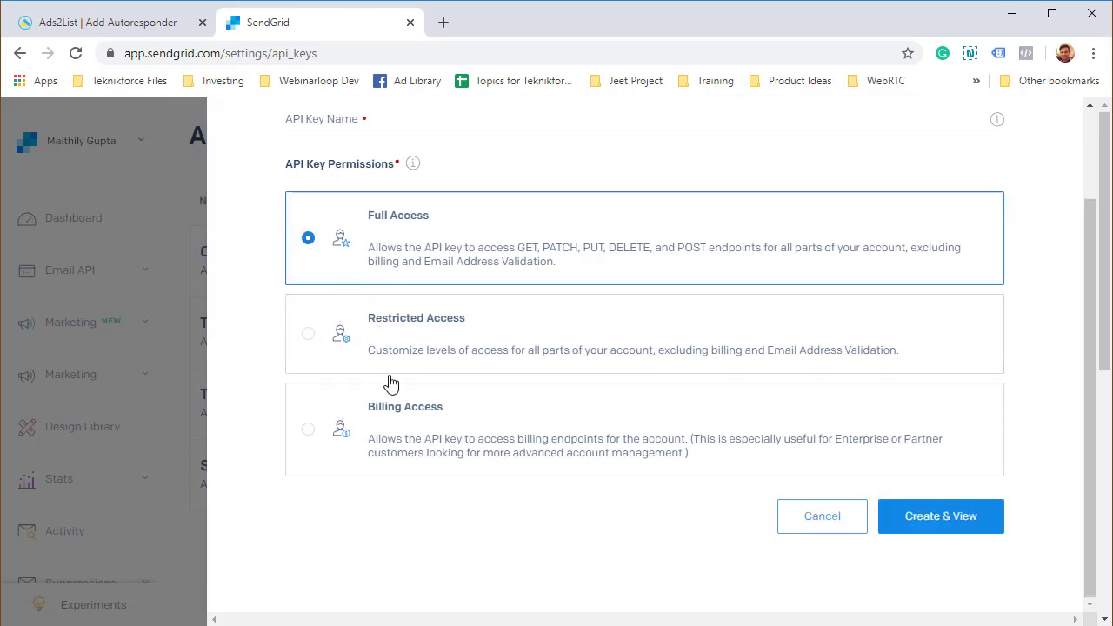
pyautogui.click(321, 357)
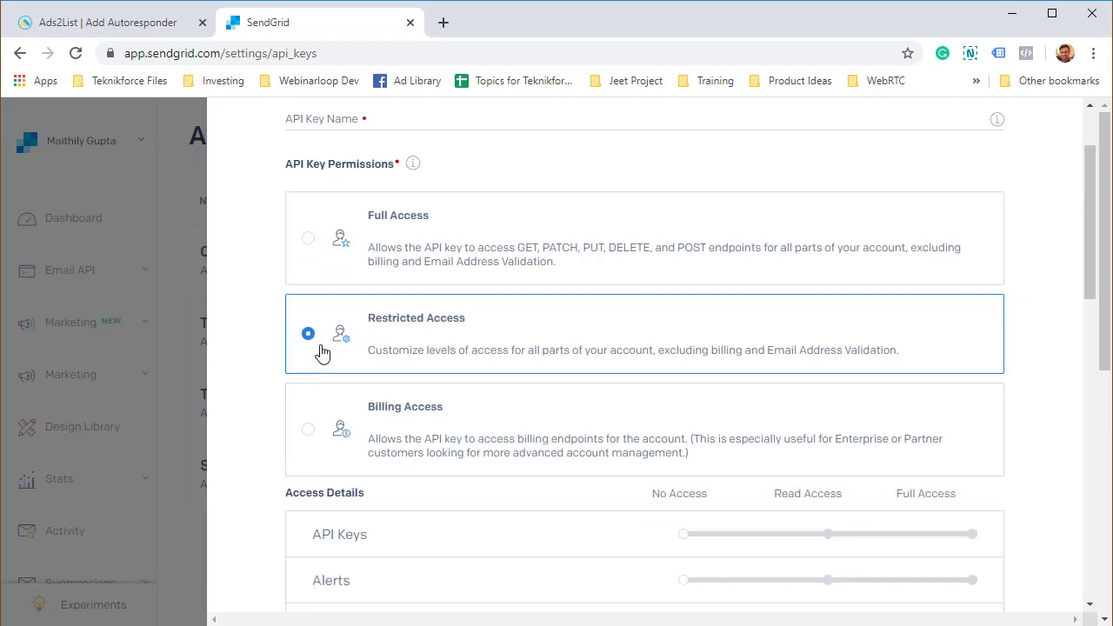
pyautogui.scroll(-2, 763, 566)
pyautogui.scroll(-1, 762, 566)
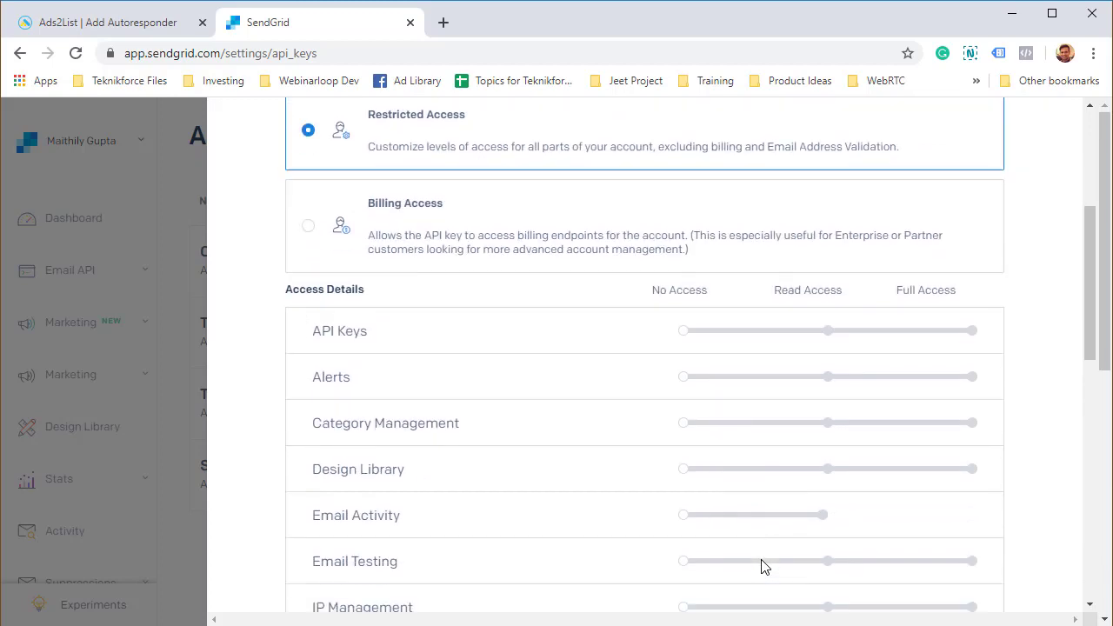
pyautogui.scroll(1, 559, 417)
pyautogui.scroll(-4, 559, 418)
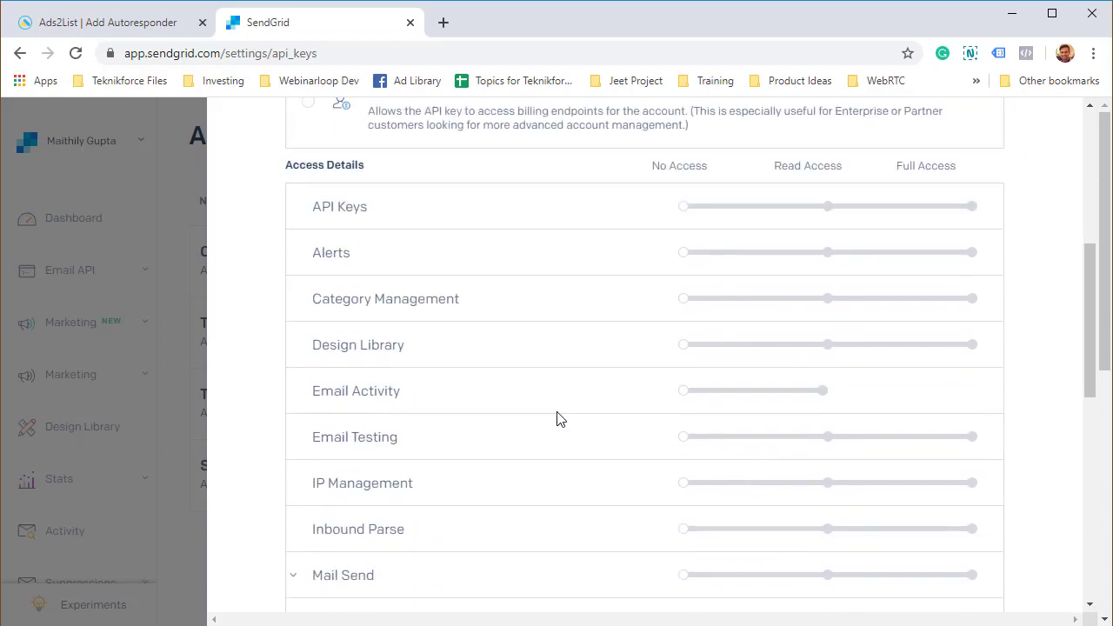
pyautogui.scroll(-1, 647, 472)
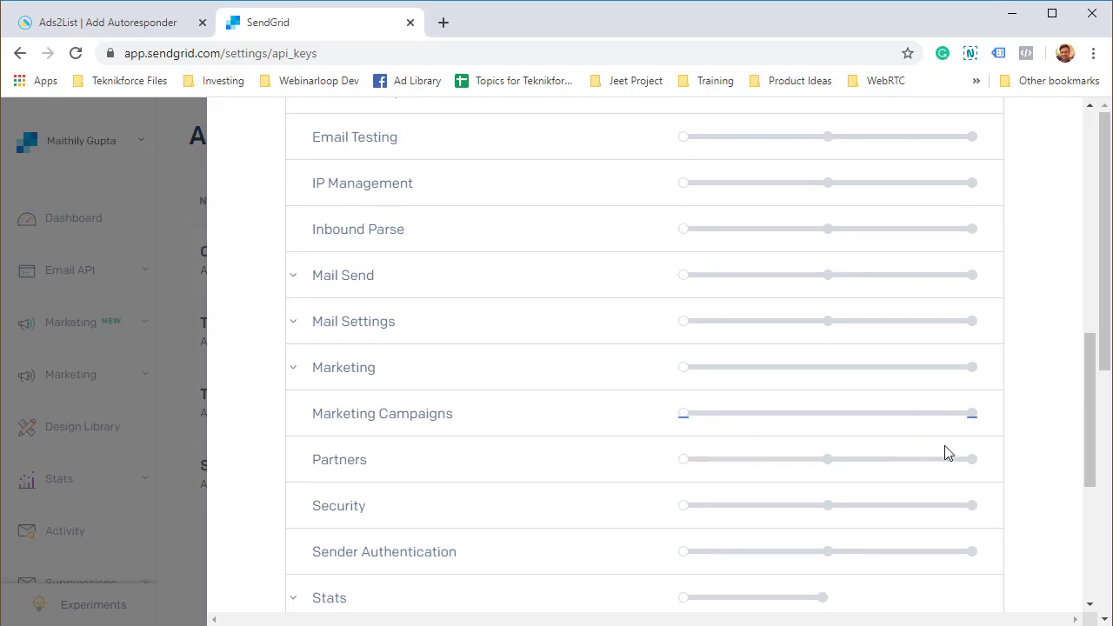
# Give Marketing Campaigns and Marketing full access, then switch the key to Full Access.
pyautogui.click(976, 418)
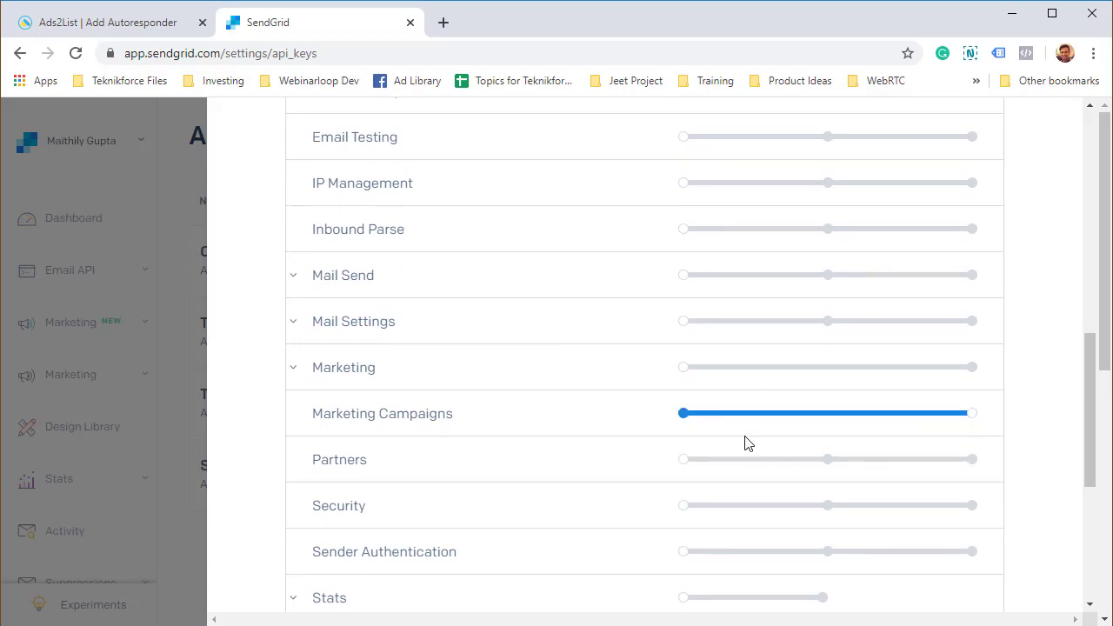
pyautogui.click(389, 369)
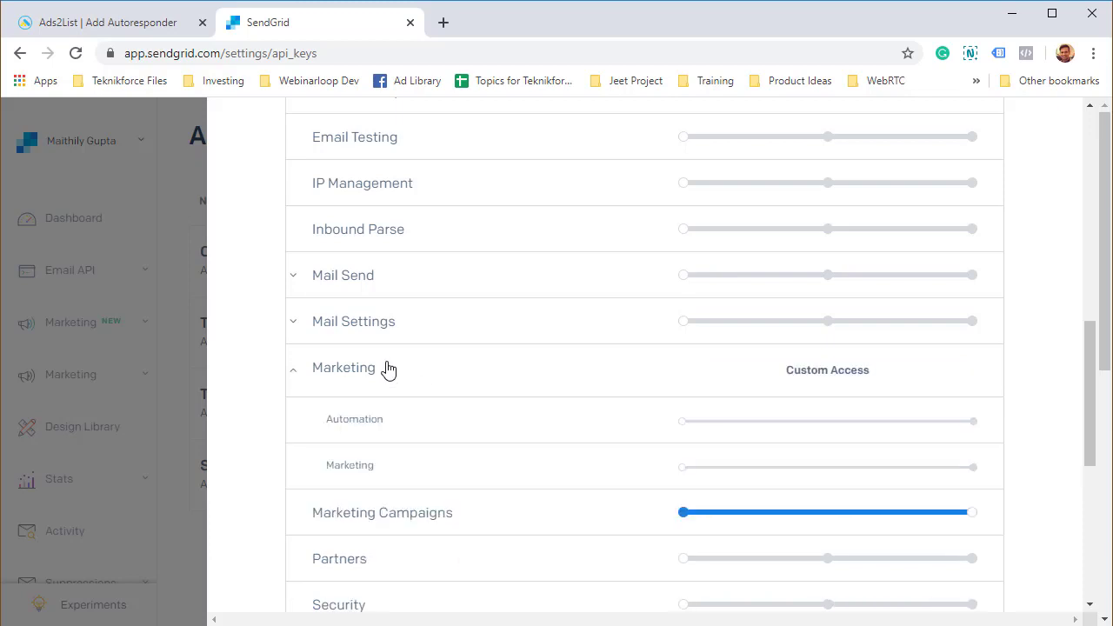
pyautogui.click(389, 369)
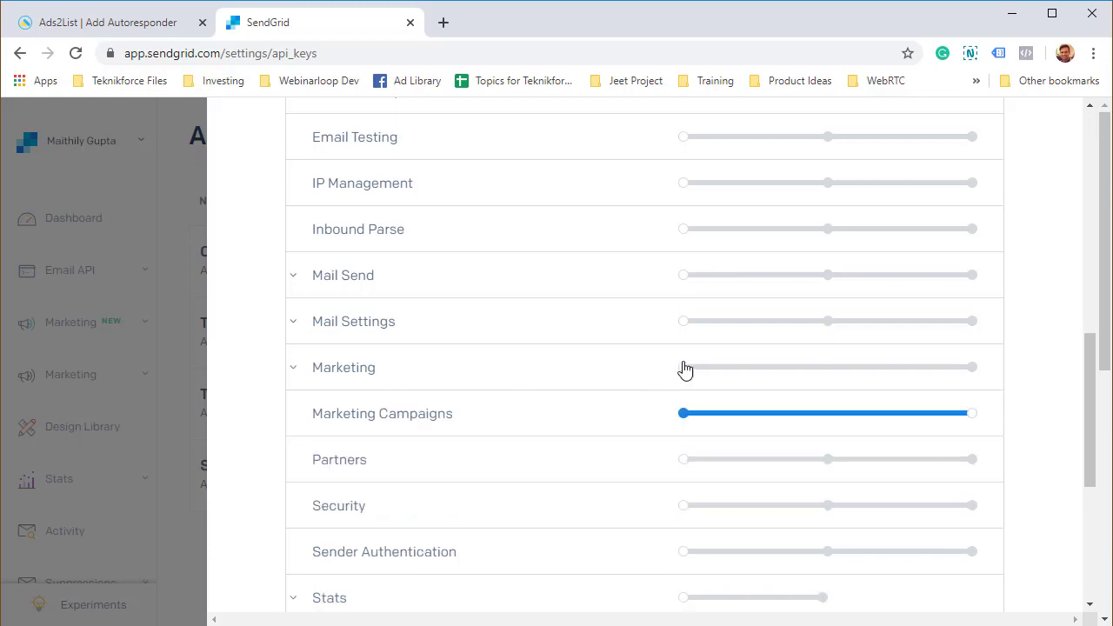
pyautogui.click(978, 371)
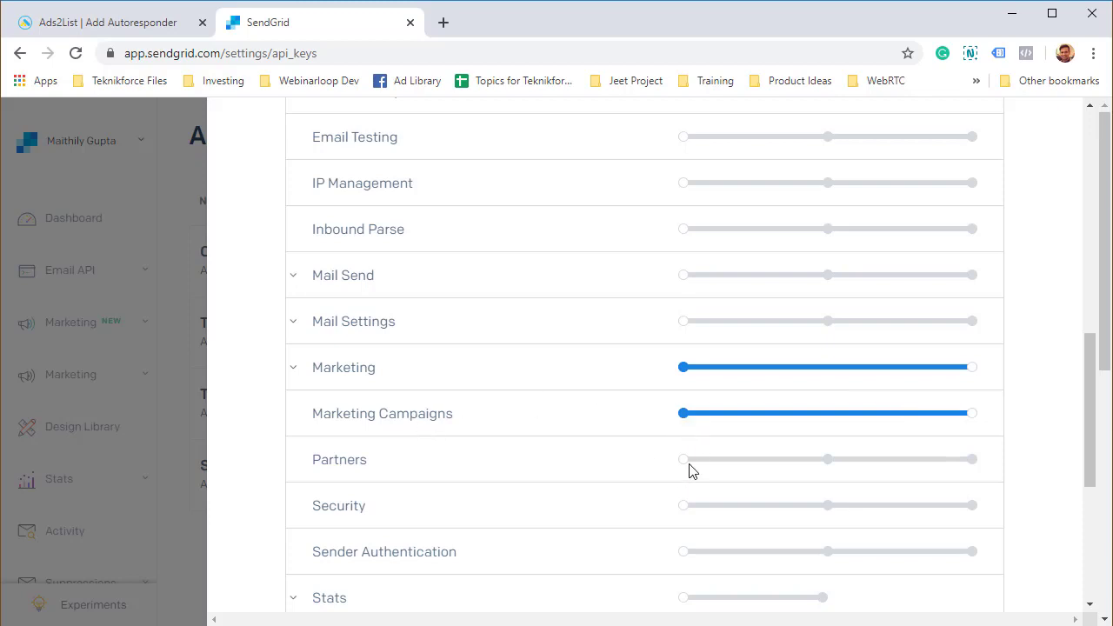
pyautogui.scroll(-2, 682, 475)
pyautogui.scroll(-2, 678, 476)
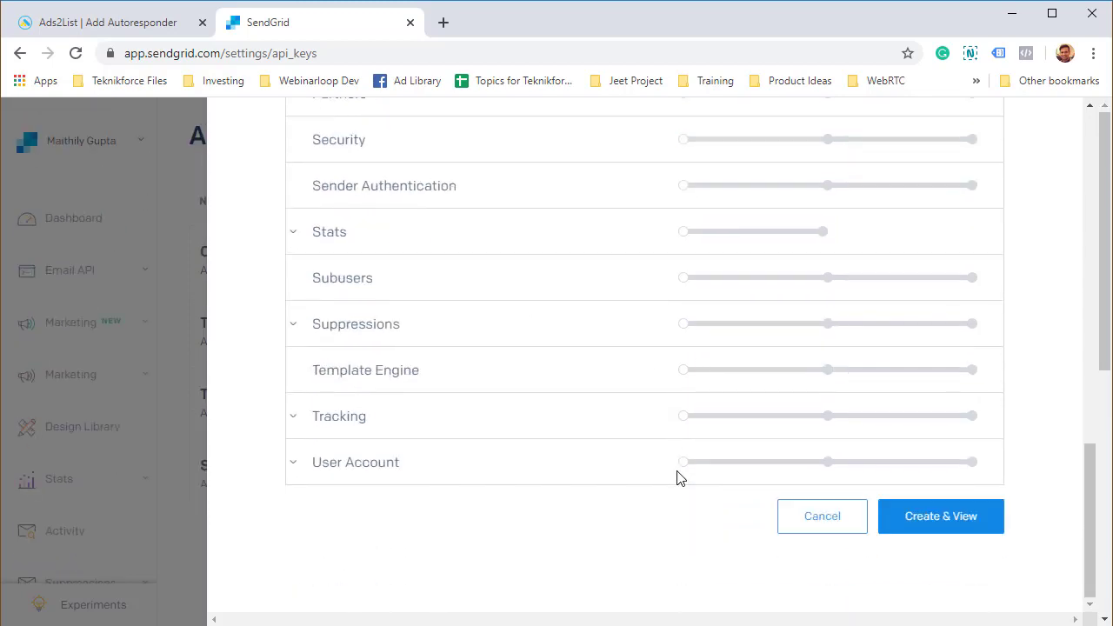
pyautogui.scroll(10, 681, 477)
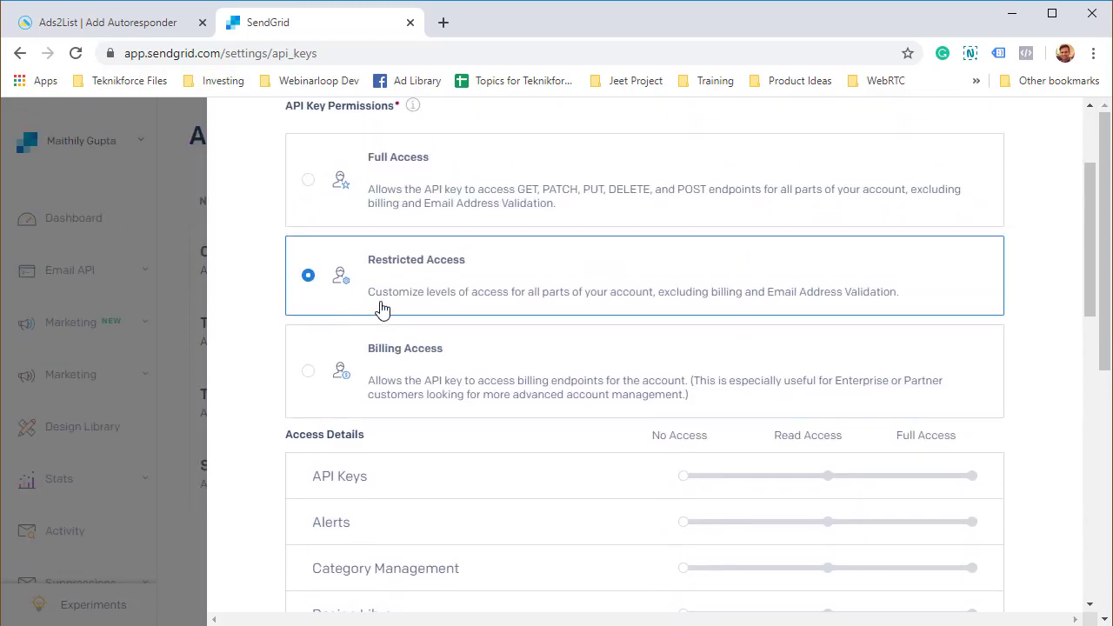
pyautogui.scroll(-8, 646, 517)
pyautogui.scroll(8, 443, 407)
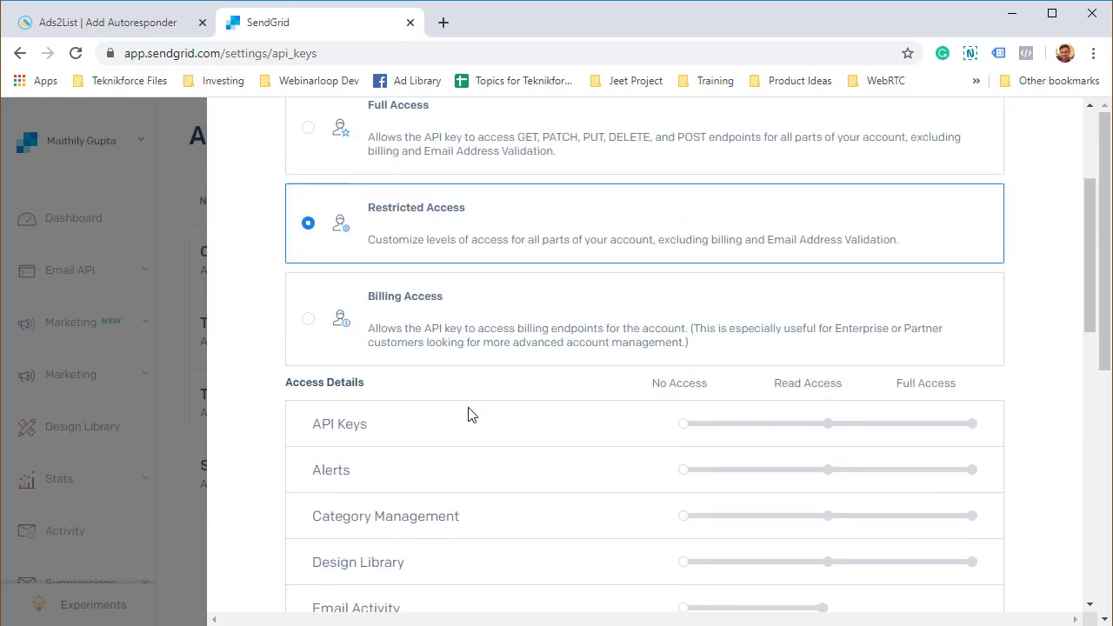
pyautogui.scroll(3, 409, 348)
pyautogui.click(384, 316)
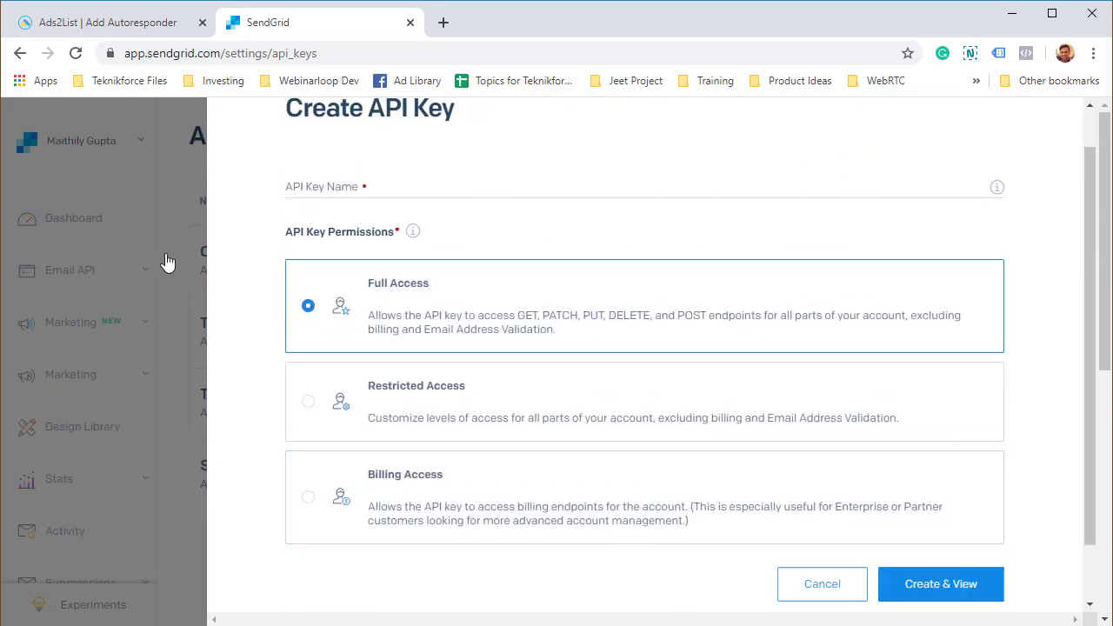
# Cancel the new key and review the existing keys, including CloudFunnels Signup and Test.
pyautogui.click(840, 579)
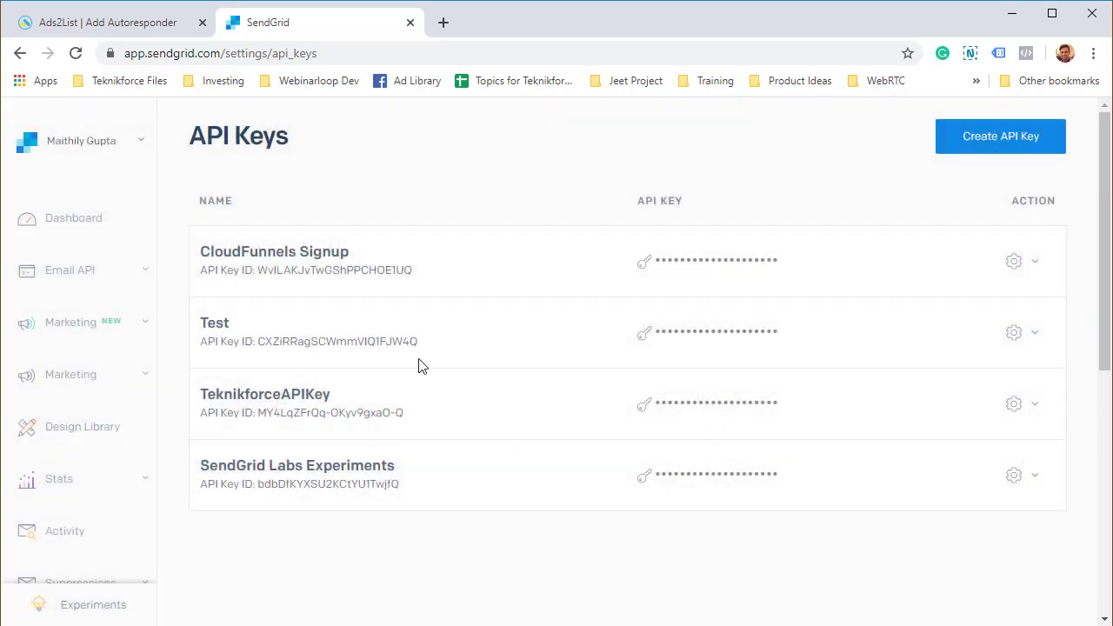
pyautogui.tripleClick(336, 414)
pyautogui.click(351, 444)
pyautogui.moveTo(235, 275); pyautogui.dragTo(455, 360)
pyautogui.click(639, 315)
pyautogui.moveTo(723, 260)
# Back in Ads2List, authorize the SendGrid API key and check the listed SendGrid accounts.
pyautogui.click(165, 35)
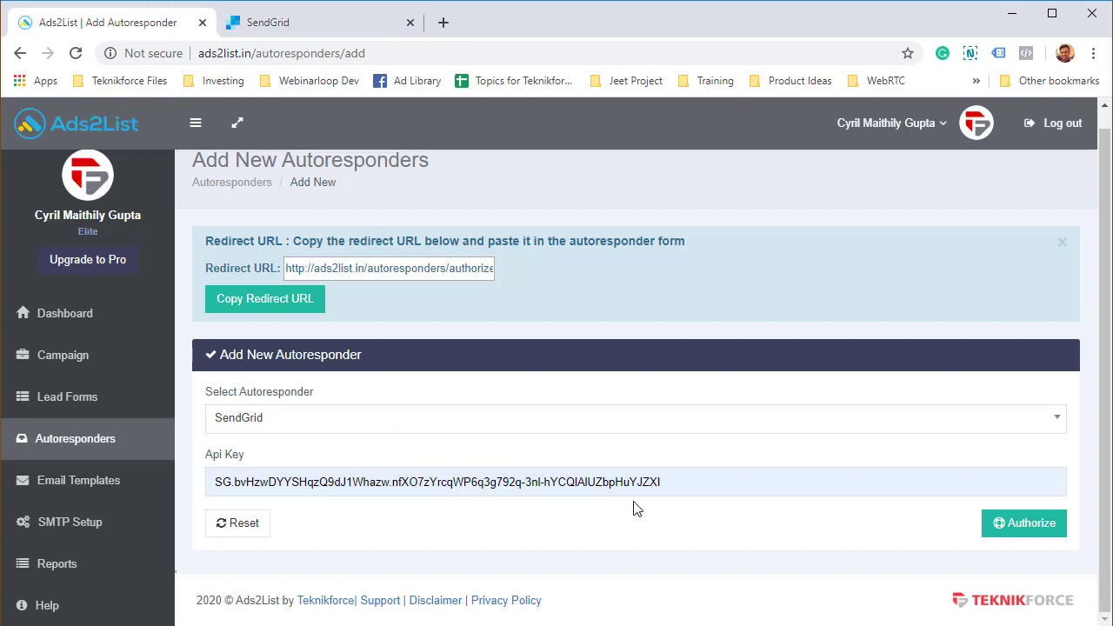
pyautogui.click(1011, 523)
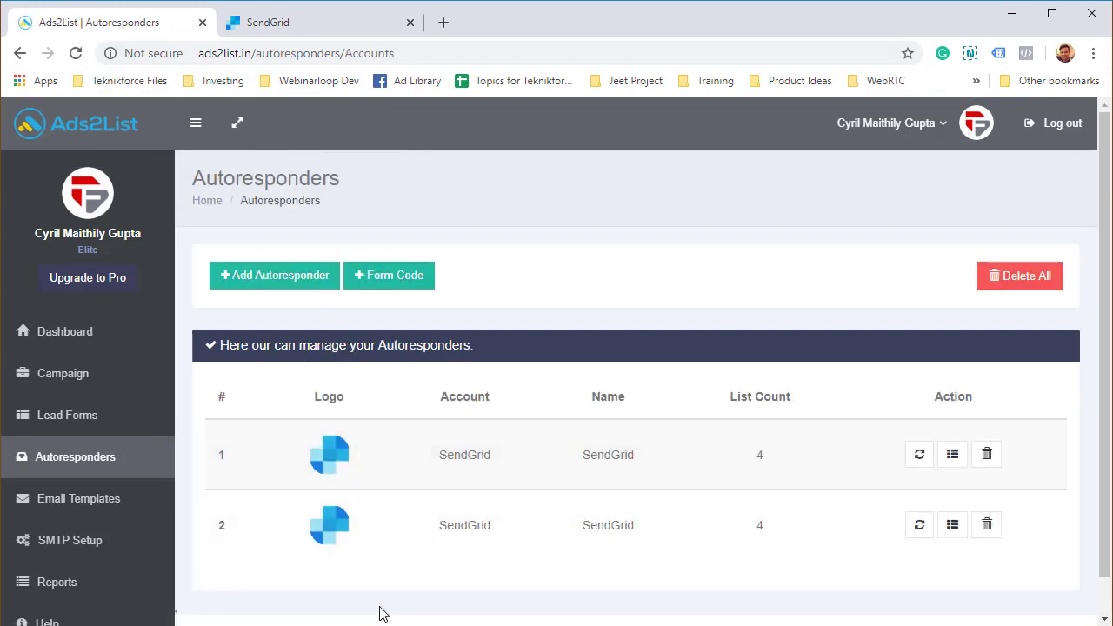
pyautogui.scroll(-1, 382, 608)
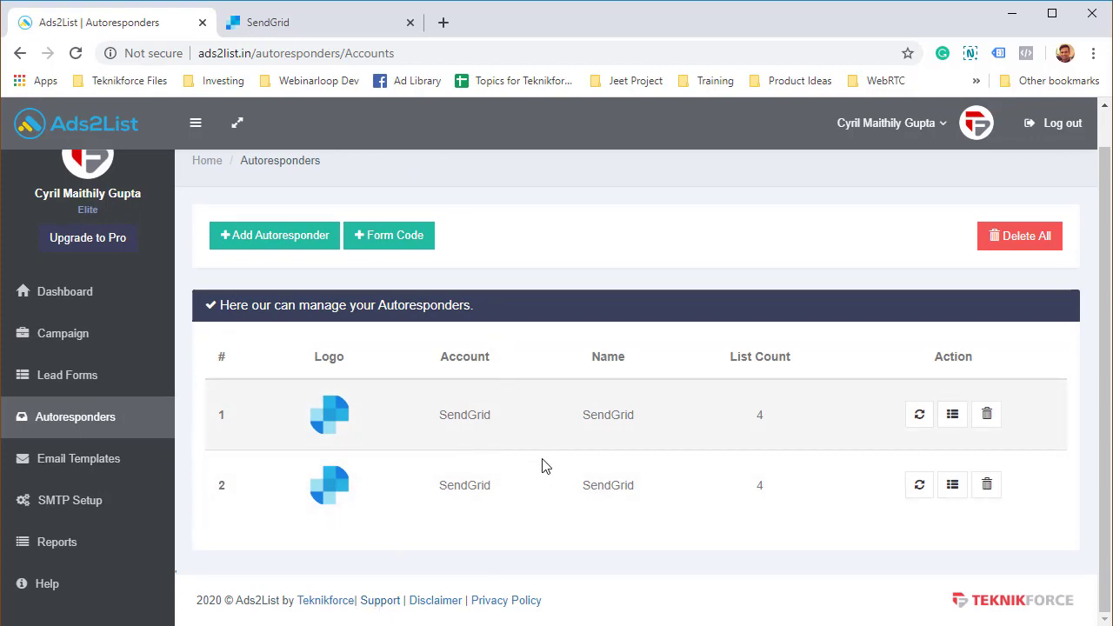
pyautogui.moveTo(492, 413); pyautogui.dragTo(619, 521)
pyautogui.click(617, 523)
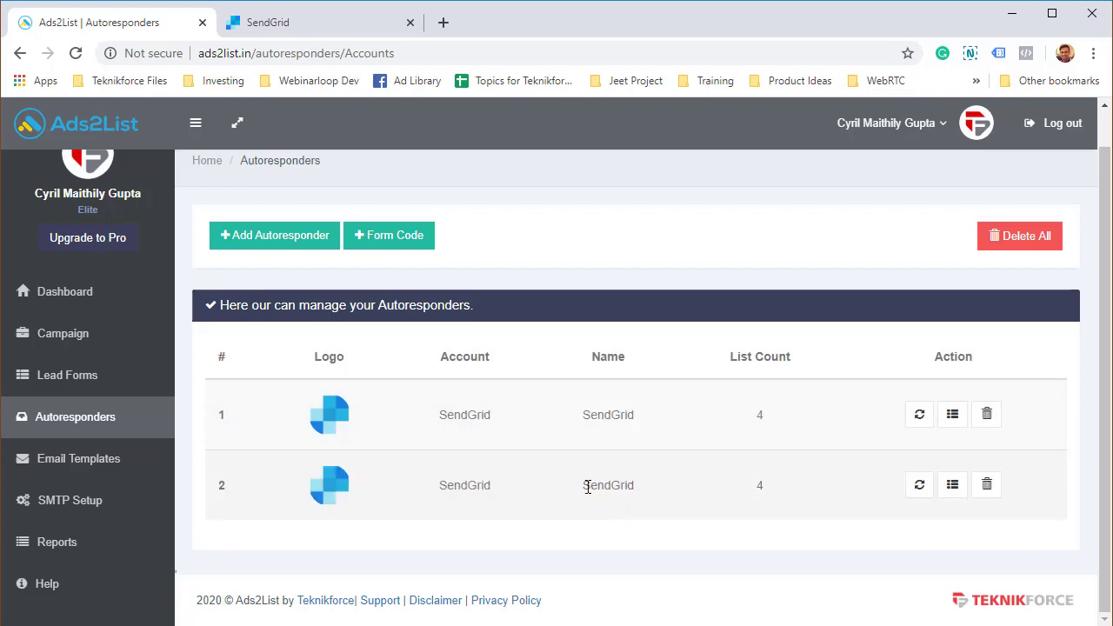
pyautogui.scroll(1, 465, 487)
pyautogui.scroll(-1, 465, 487)
# Add another autoresponder with Aweber chosen as the service.
pyautogui.click(271, 236)
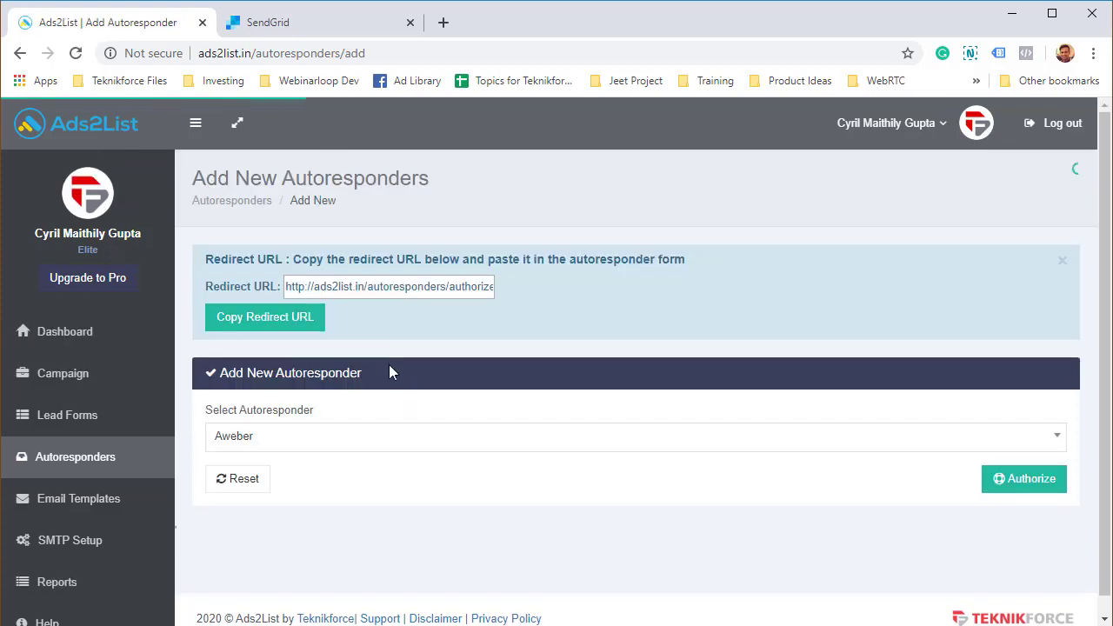
pyautogui.click(348, 443)
pyautogui.click(415, 557)
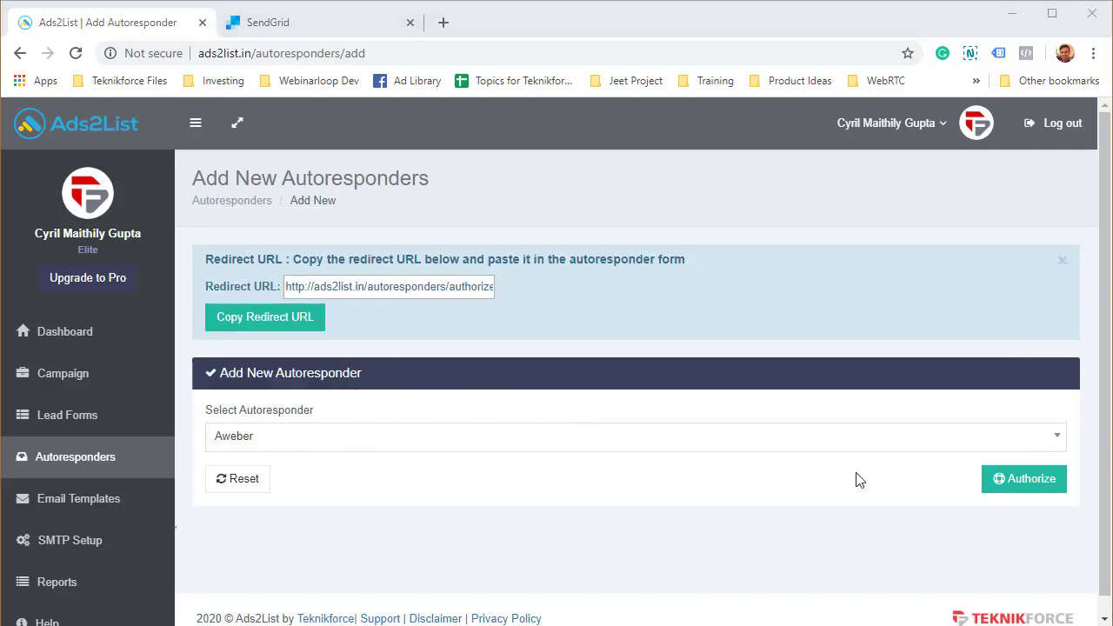
pyautogui.click(649, 440)
pyautogui.click(650, 444)
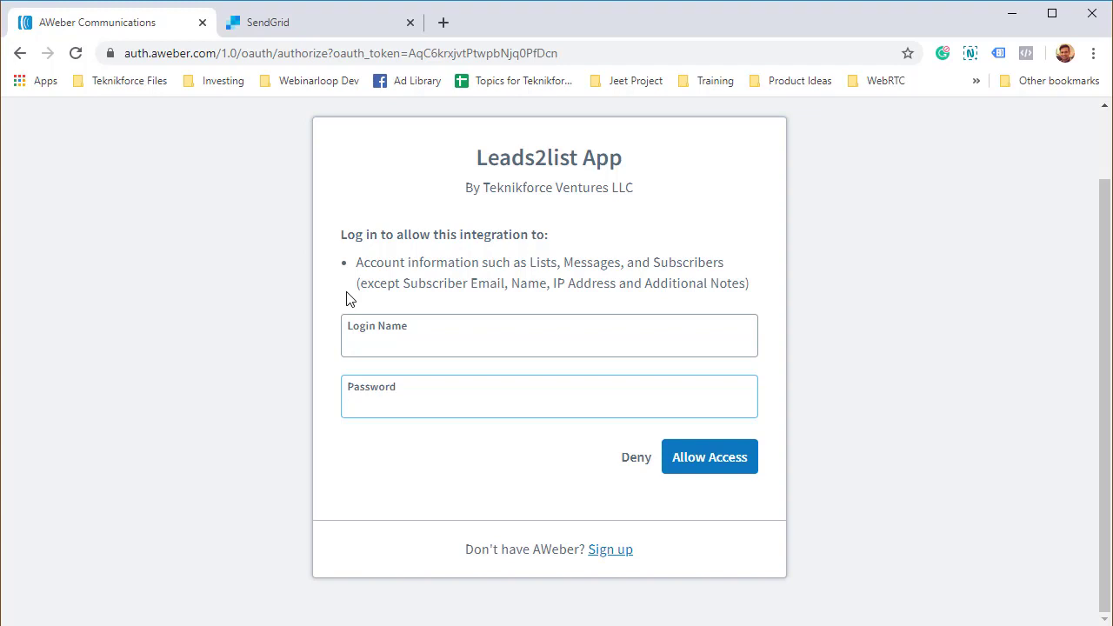
pyautogui.click(19, 55)
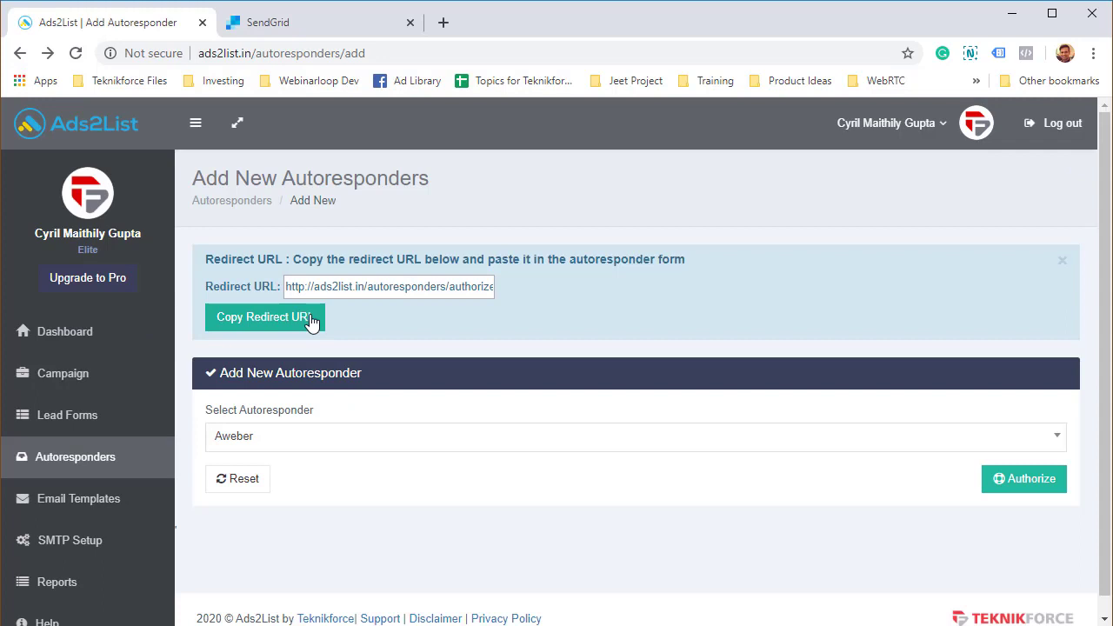
pyautogui.click(311, 322)
pyautogui.moveTo(303, 287); pyautogui.dragTo(493, 332)
pyautogui.click(476, 307)
pyautogui.doubleClick(477, 287)
pyautogui.click(502, 333)
pyautogui.tripleClick(407, 288)
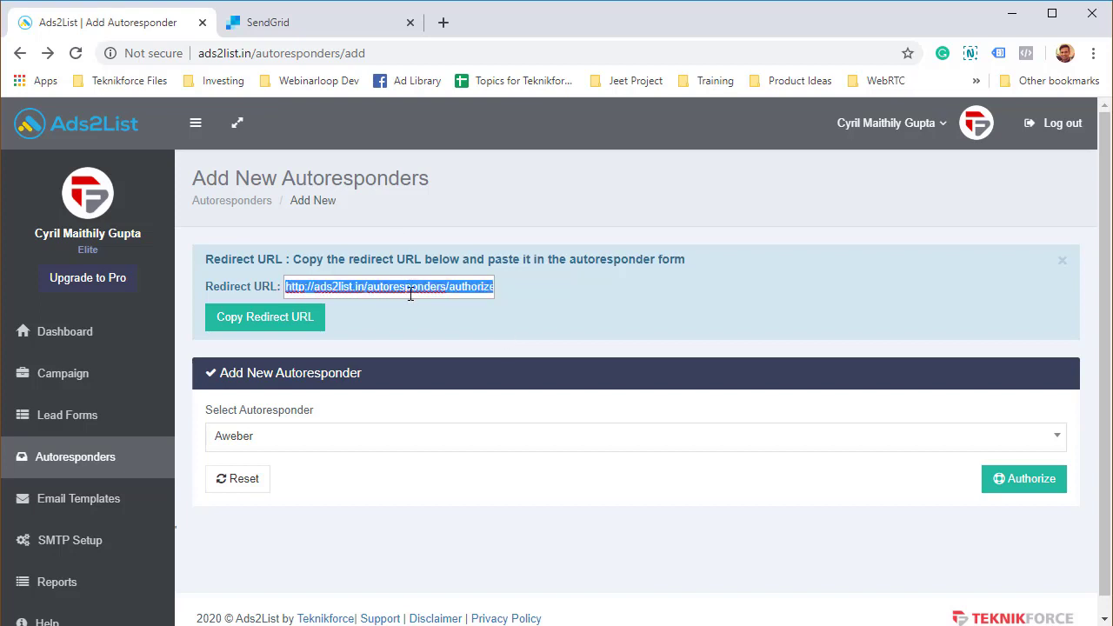
pyautogui.click(340, 288)
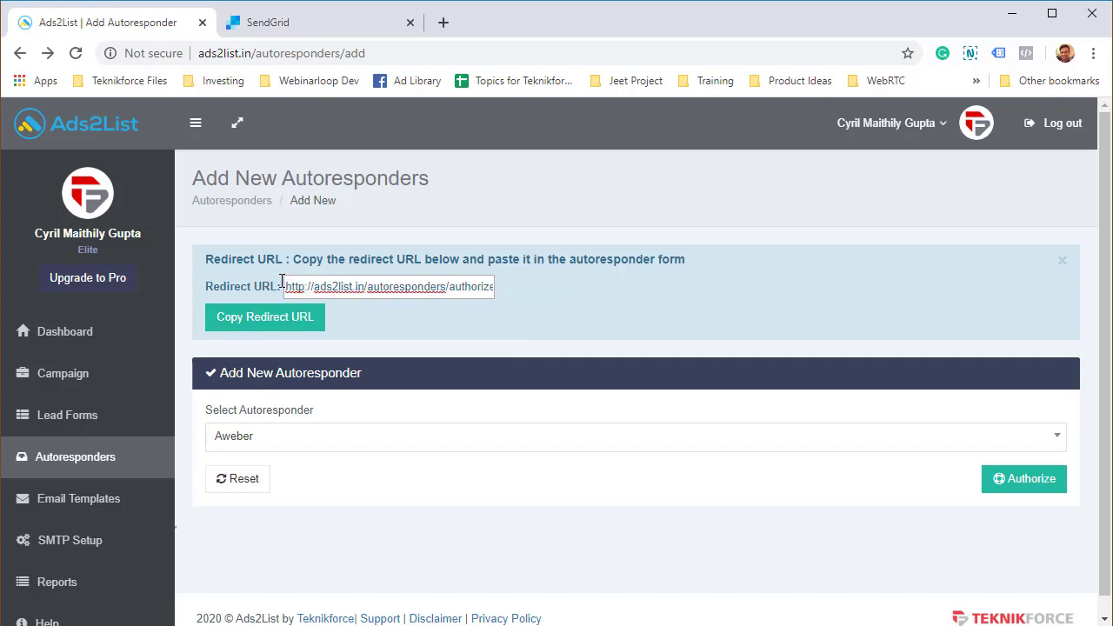
pyautogui.click(250, 269)
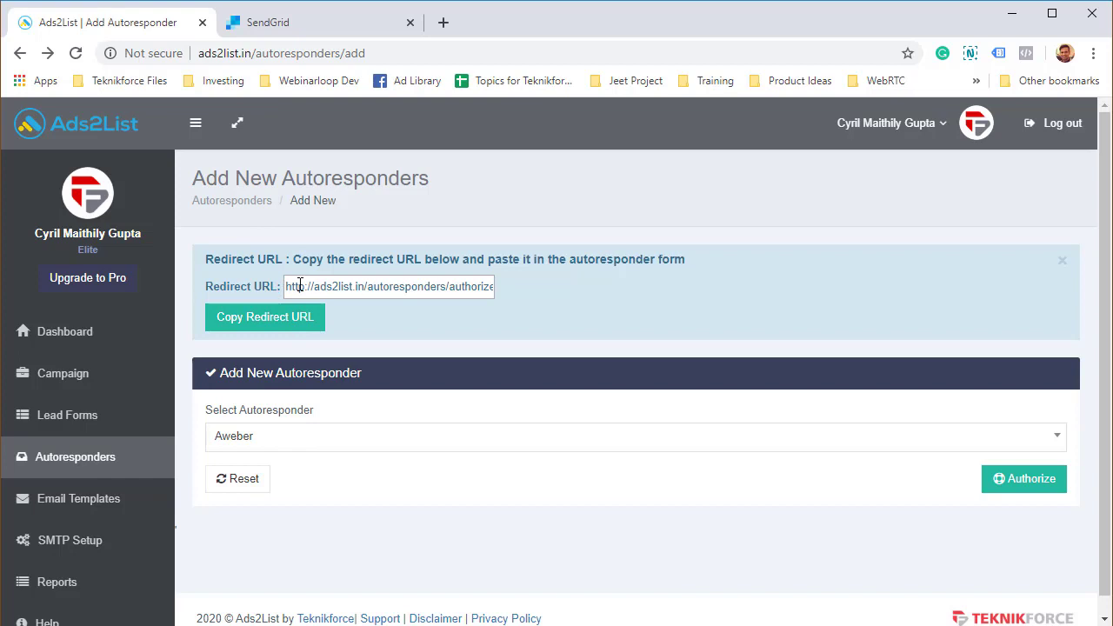
pyautogui.moveTo(286, 286); pyautogui.dragTo(518, 309)
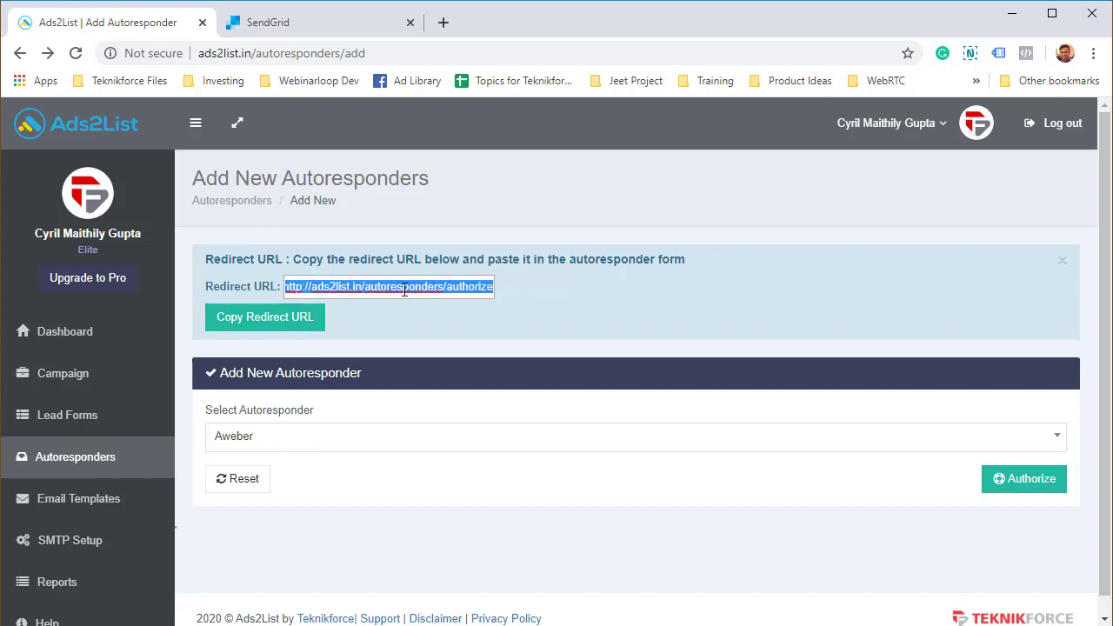
pyautogui.moveTo(337, 286); pyautogui.dragTo(534, 283)
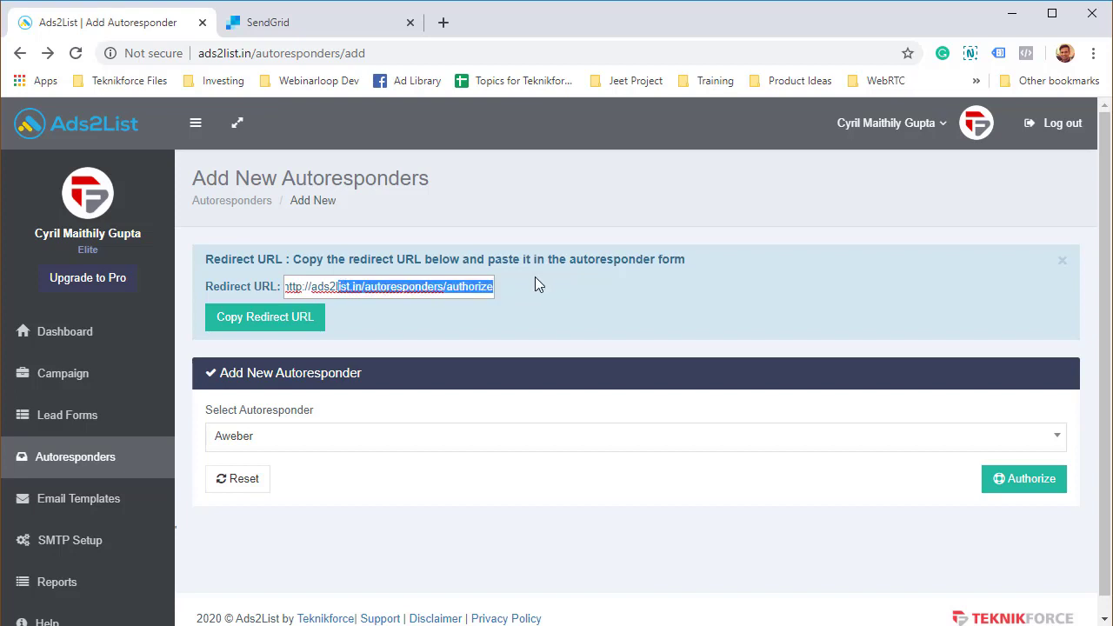